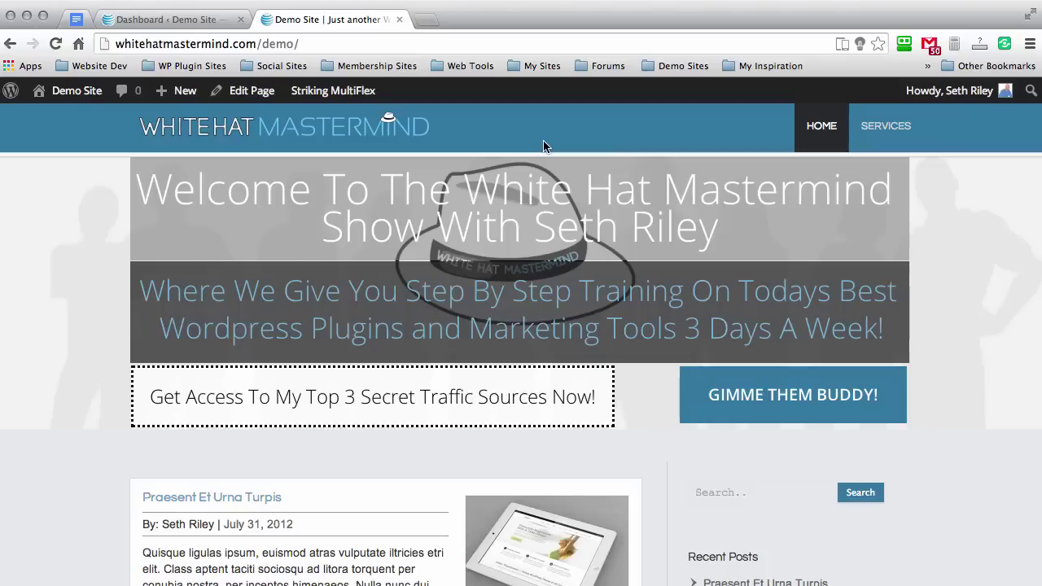
Step: Search the web for "baw login logout" in a new browser tab
{"action": "left_click", "coordinate": [419, 20]}
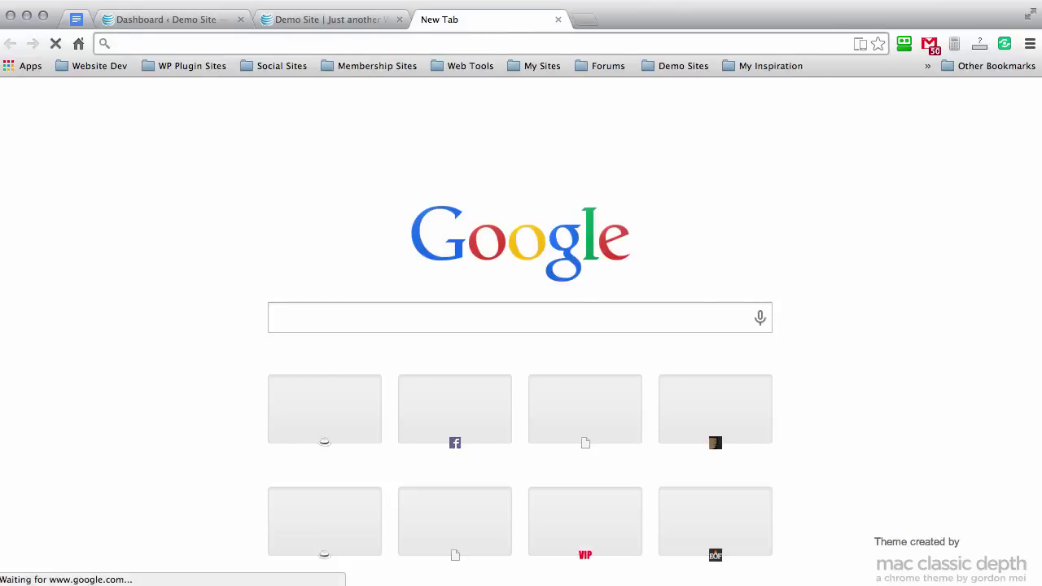
{"action": "type", "text": "baw login out"}
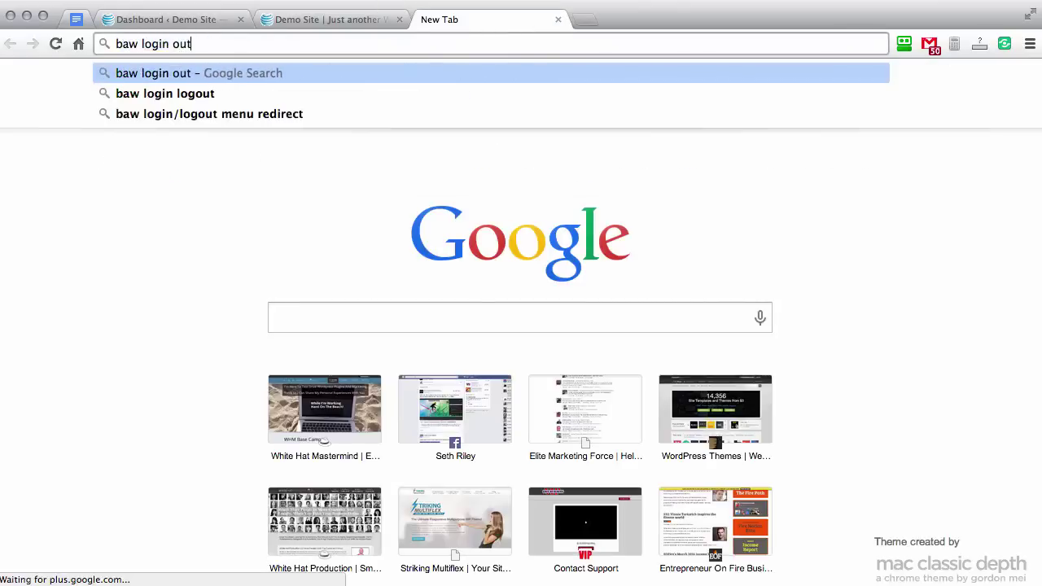
{"action": "key", "text": "BackSpace"}
{"action": "key", "text": "BackSpace"}
{"action": "key", "text": "BackSpace"}
{"action": "key", "text": "BackSpace"}
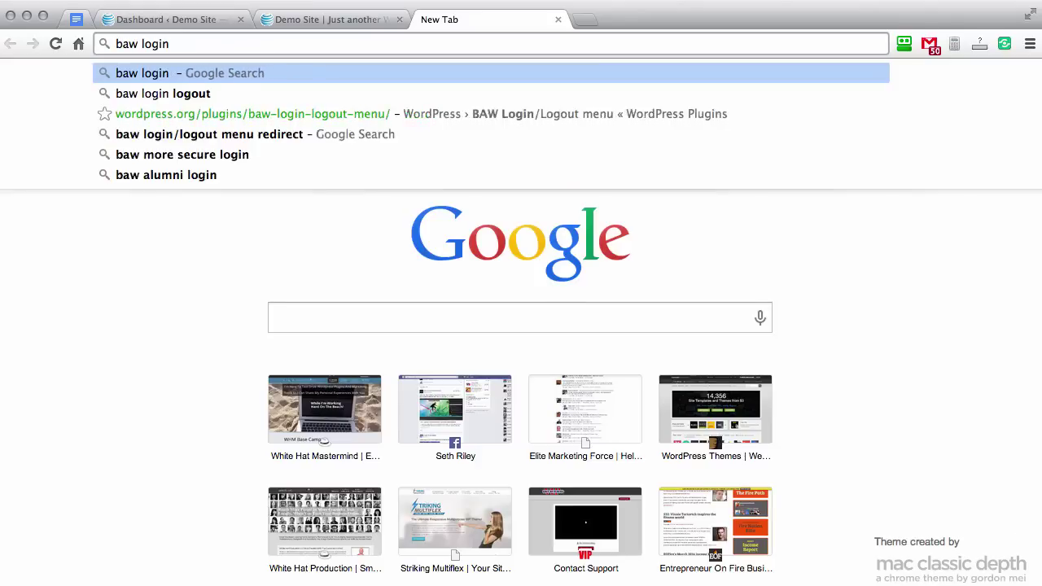
{"action": "type", "text": "logout"}
{"action": "key", "text": "Return"}
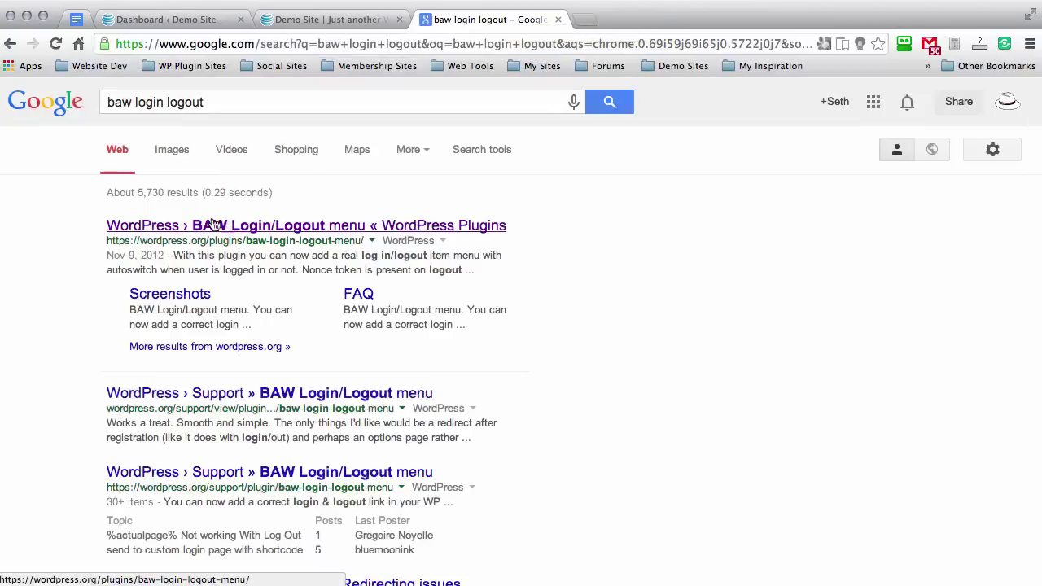
Step: Open the BAW Login/Logout menu plugin page on WordPress.org and download version 1.3.2 as baw-login-logout-menu (1).zip
{"action": "left_click", "coordinate": [334, 228]}
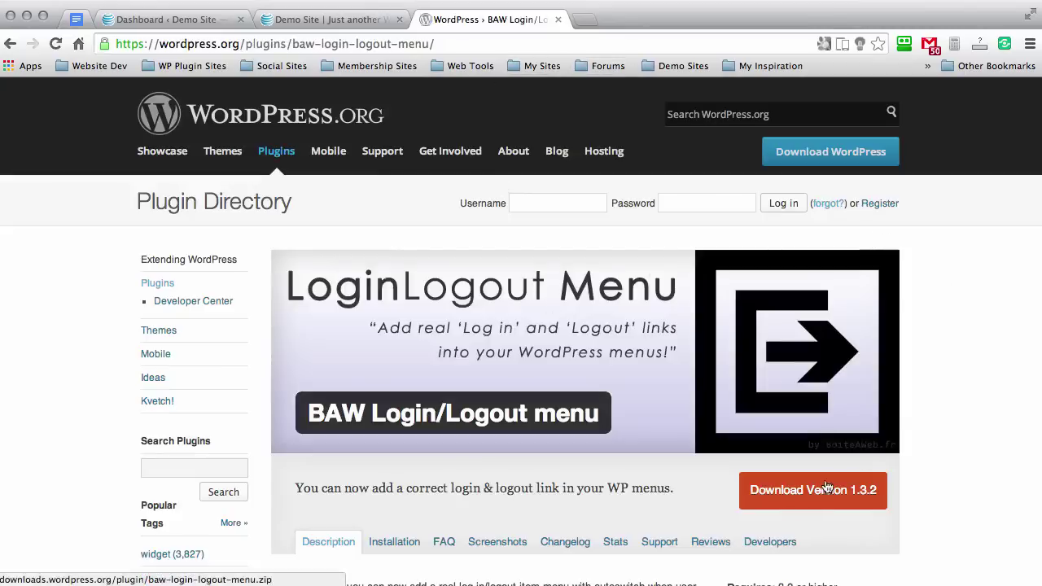
{"action": "left_click", "coordinate": [803, 492]}
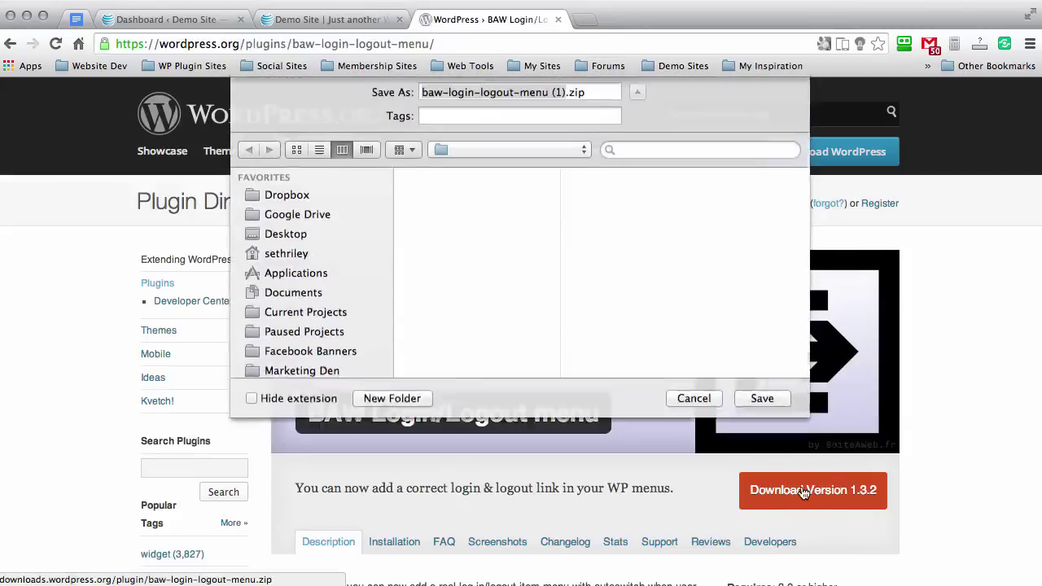
{"action": "left_click", "coordinate": [761, 411]}
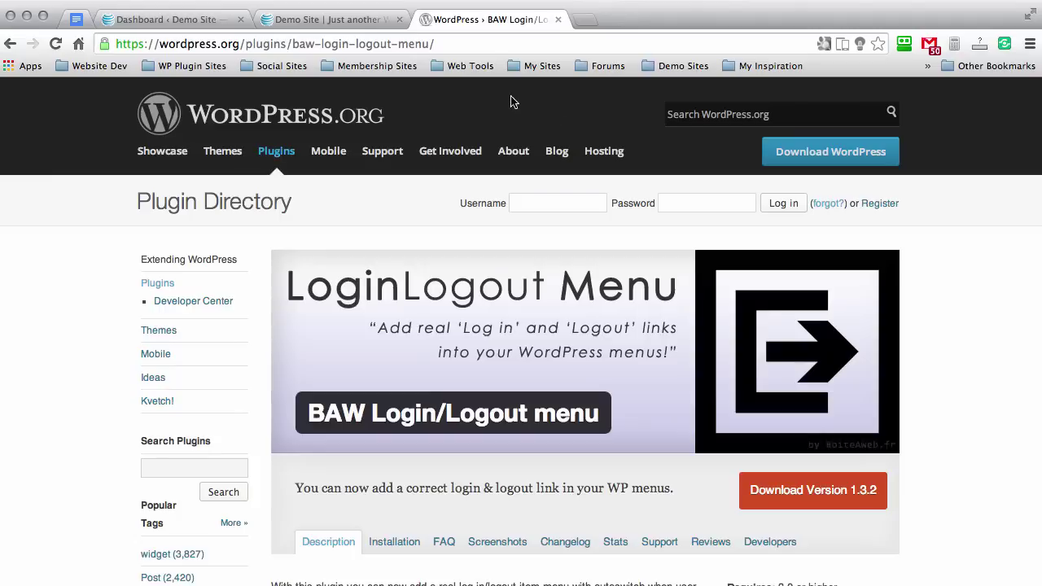
Step: Return to the Demo Site dashboard and open the page for installing a plugin from a .zip file
{"action": "left_click", "coordinate": [175, 21]}
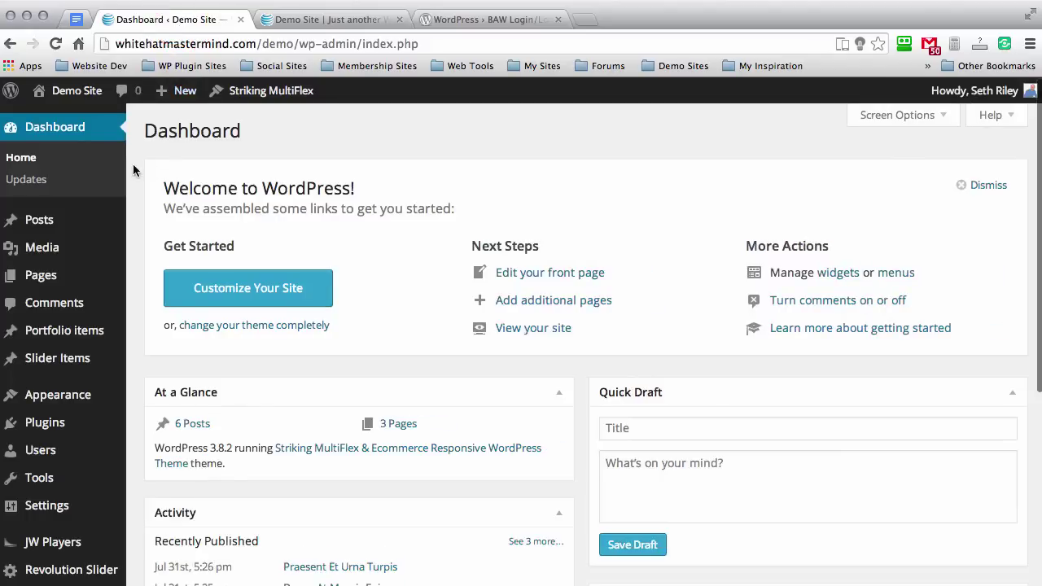
{"action": "scroll", "coordinate": [132, 168], "scroll_direction": "down", "scroll_amount": 2}
{"action": "left_click", "coordinate": [42, 364]}
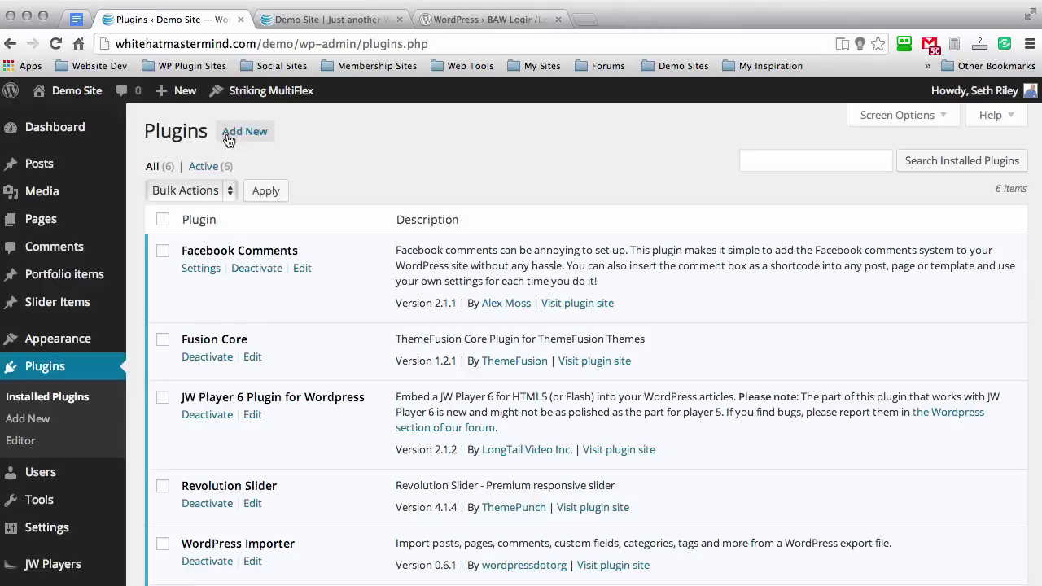
{"action": "left_click", "coordinate": [244, 131]}
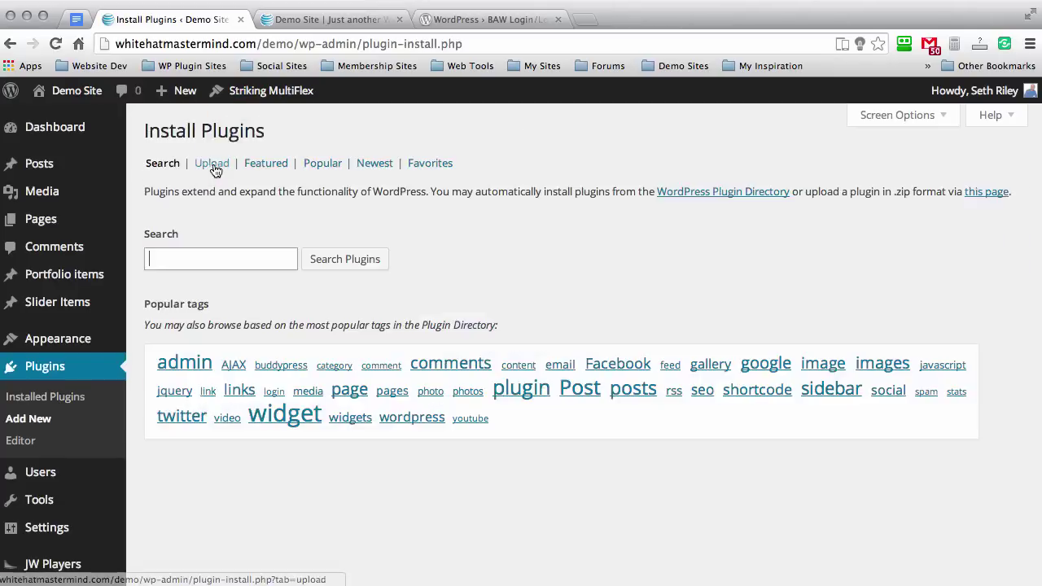
{"action": "left_click", "coordinate": [214, 165]}
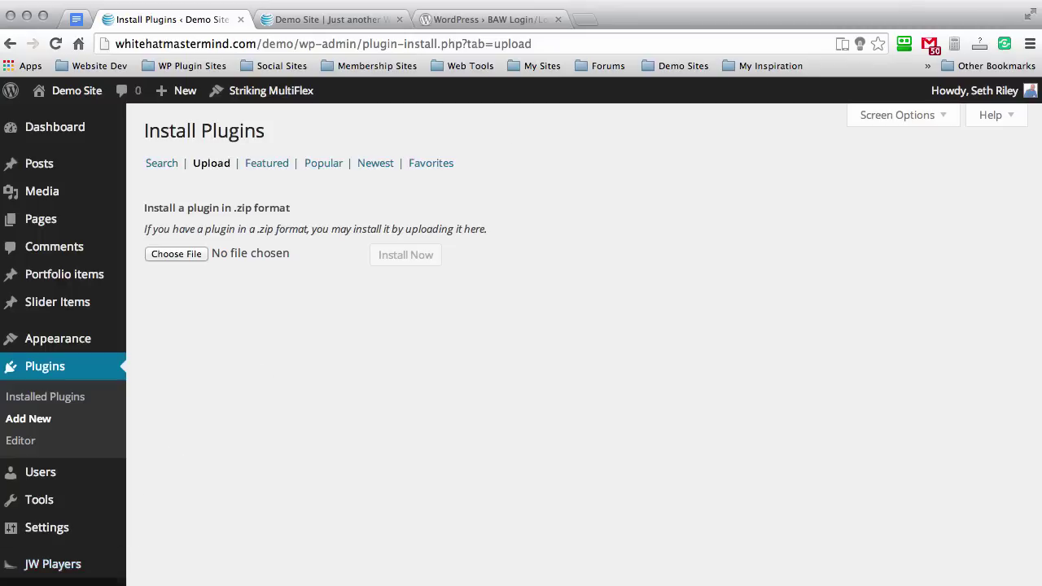
Step: Choose baw-login-logout-menu (1).zip as the plugin file, then install and activate the plugin
{"action": "left_click_drag", "start_coordinate": [204, 585], "coordinate": [206, 251]}
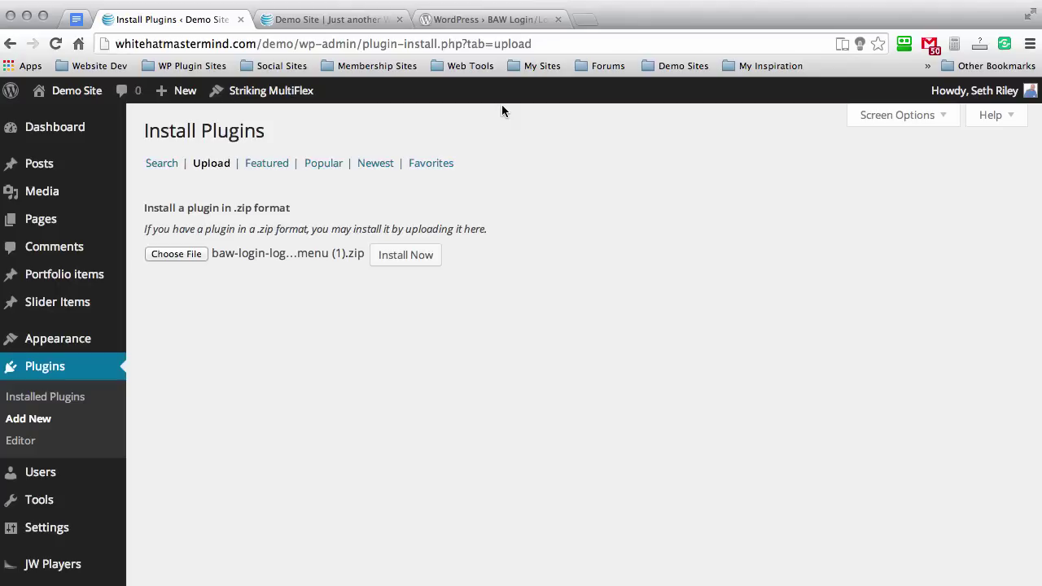
{"action": "left_click", "coordinate": [405, 254]}
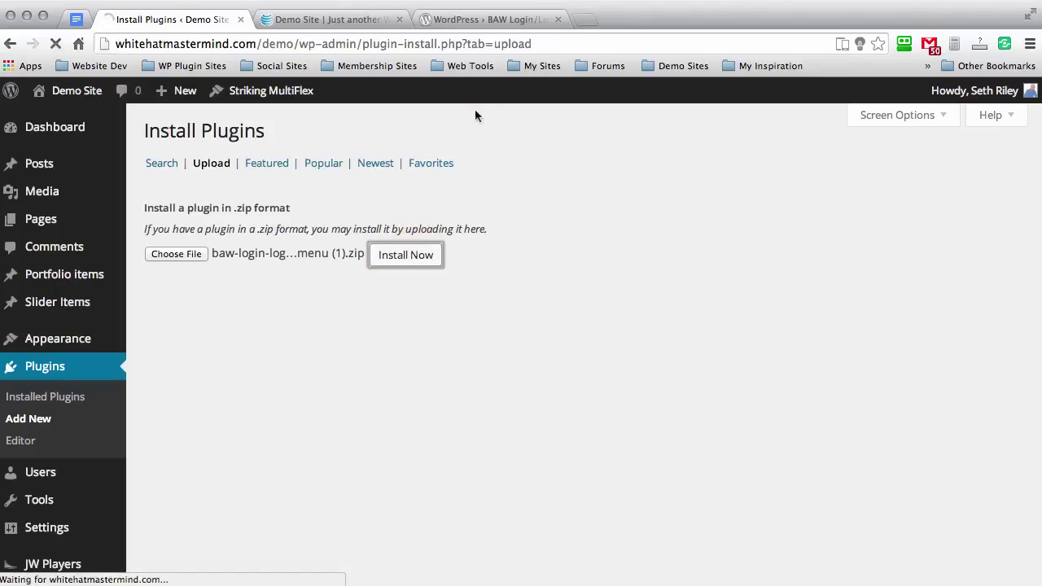
{"action": "left_click", "coordinate": [168, 242]}
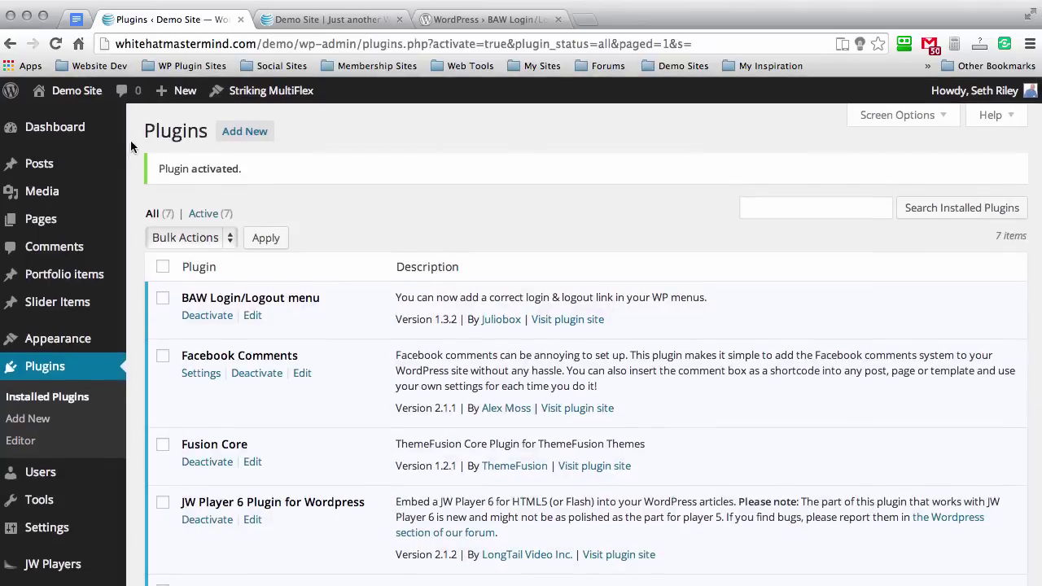
Step: Examine the live demo site's navigation menu by visiting its Services page and returning to the home page
{"action": "scroll", "coordinate": [131, 140], "scroll_direction": "down", "scroll_amount": 1}
{"action": "scroll", "coordinate": [130, 146], "scroll_direction": "down", "scroll_amount": 1}
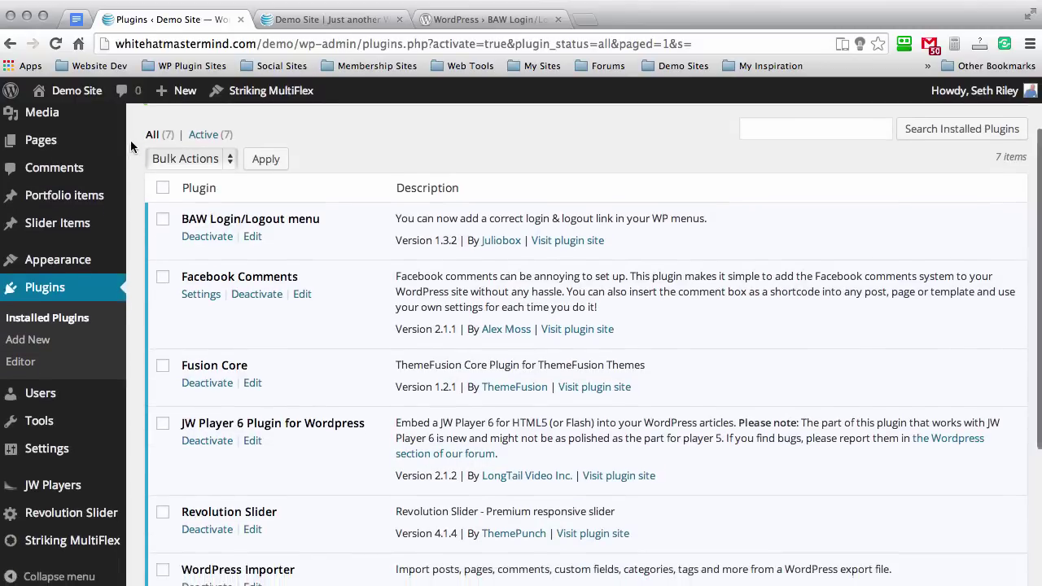
{"action": "scroll", "coordinate": [130, 145], "scroll_direction": "up", "scroll_amount": 2}
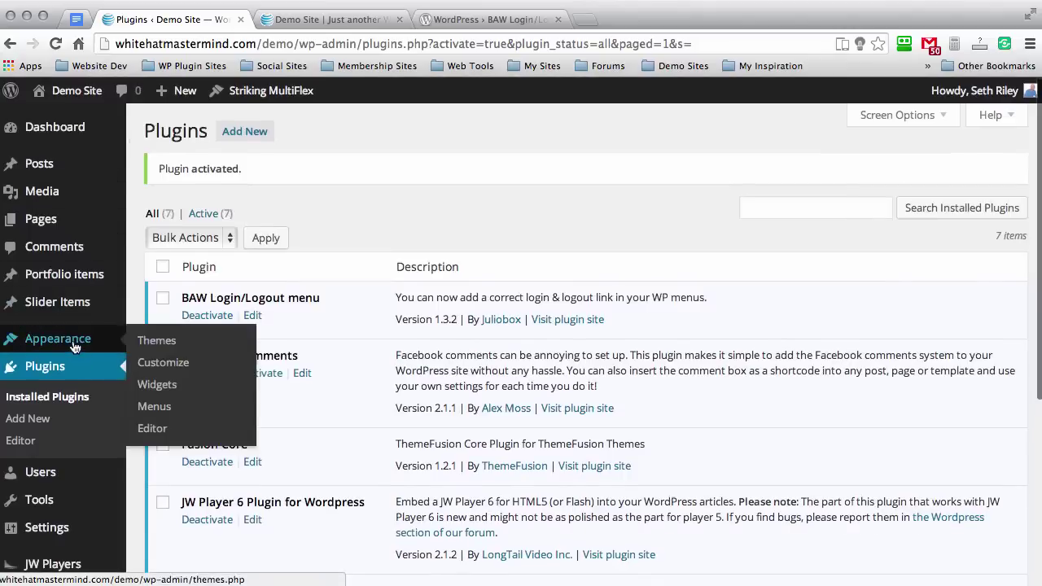
{"action": "left_click", "coordinate": [348, 20]}
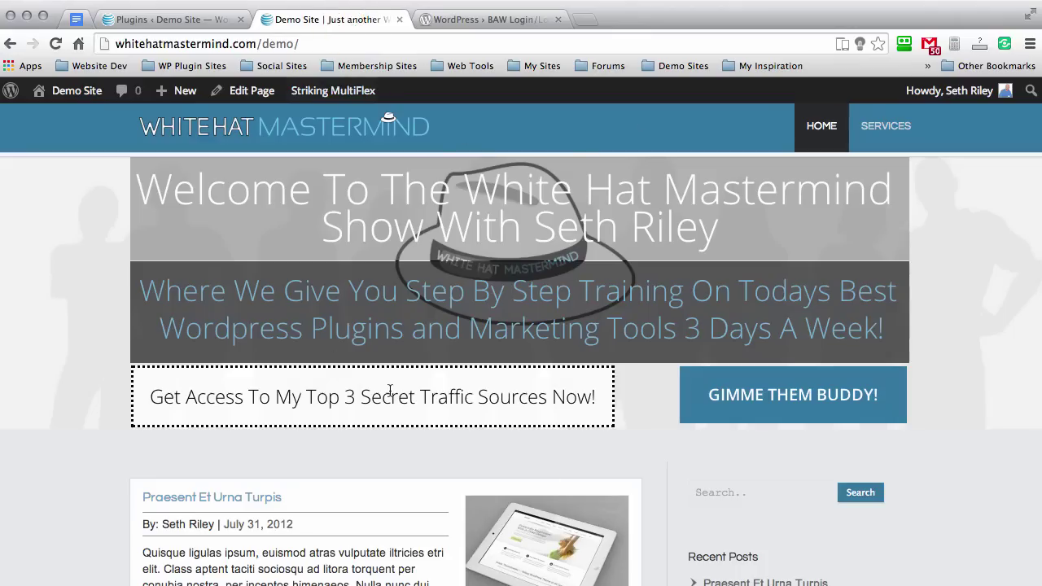
{"action": "left_click", "coordinate": [885, 130]}
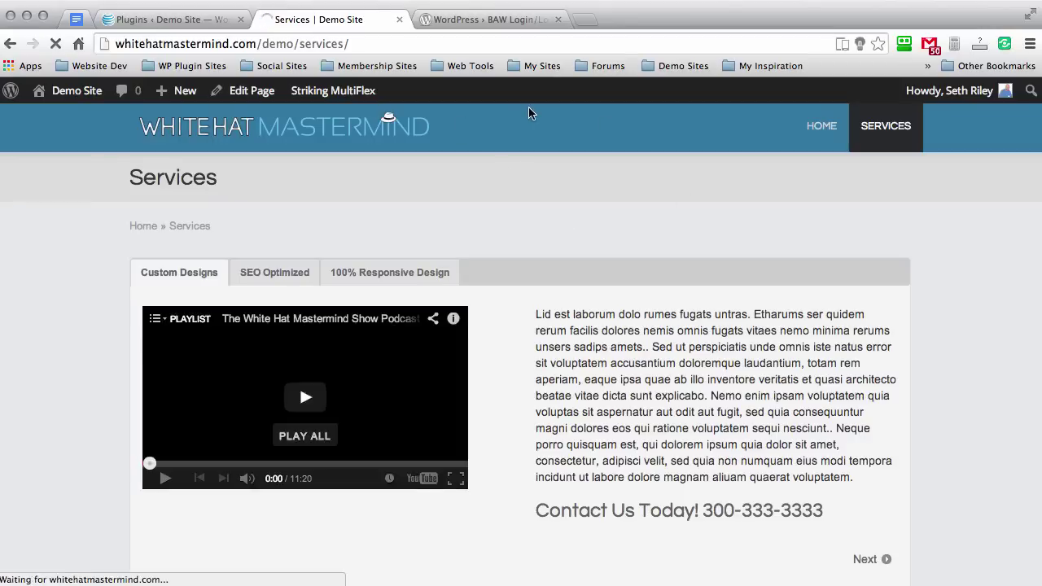
{"action": "scroll", "coordinate": [528, 106], "scroll_direction": "down", "scroll_amount": 3}
{"action": "scroll", "coordinate": [528, 107], "scroll_direction": "down", "scroll_amount": 5}
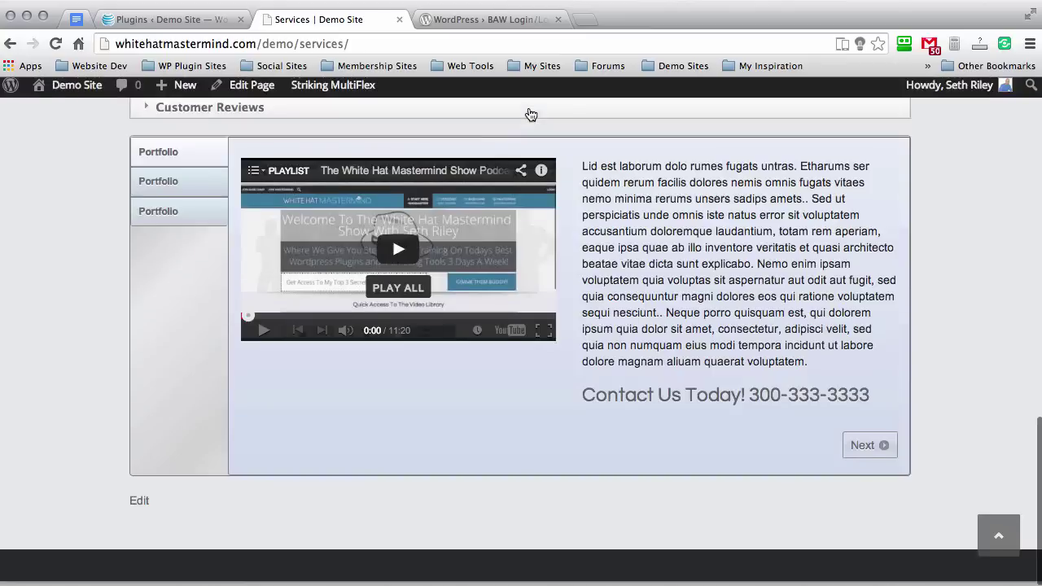
{"action": "scroll", "coordinate": [528, 106], "scroll_direction": "up", "scroll_amount": 15}
{"action": "left_click", "coordinate": [818, 122]}
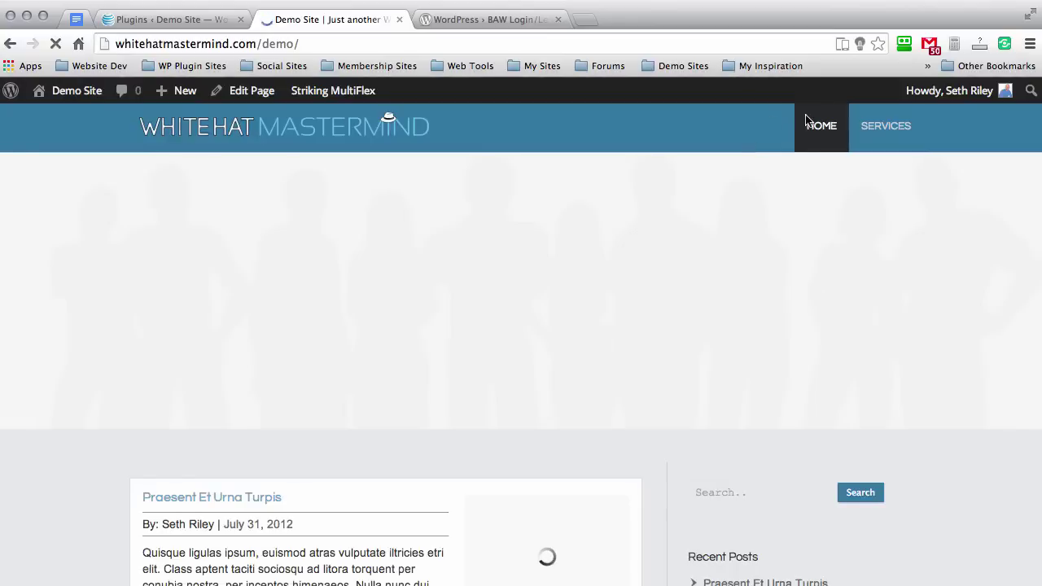
Step: Go back to the site admin and open the Main Menu for editing in the Menus settings
{"action": "left_click", "coordinate": [171, 19]}
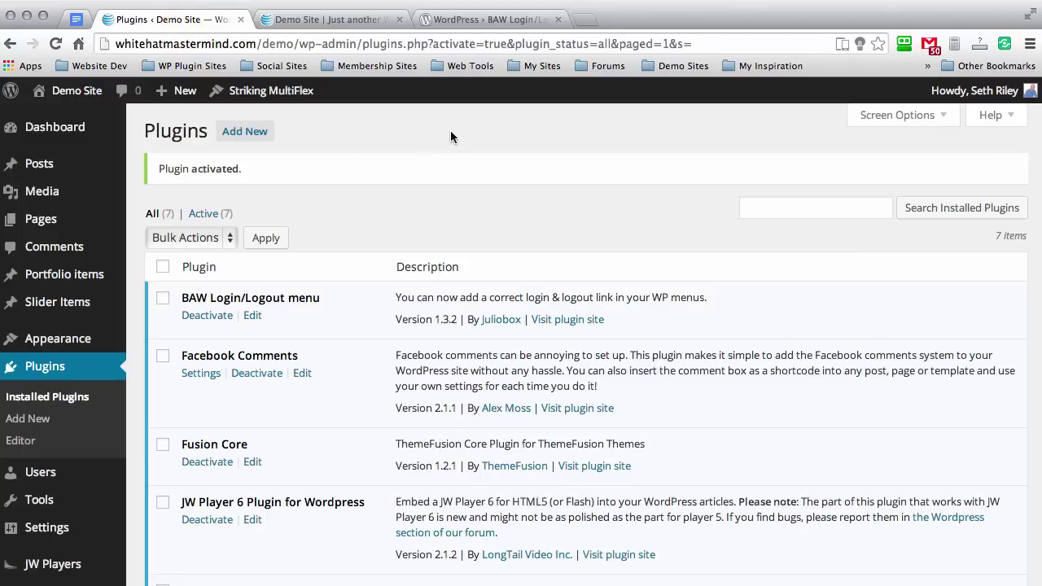
{"action": "scroll", "coordinate": [450, 136], "scroll_direction": "down", "scroll_amount": 2}
{"action": "mouse_move", "coordinate": [137, 293]}
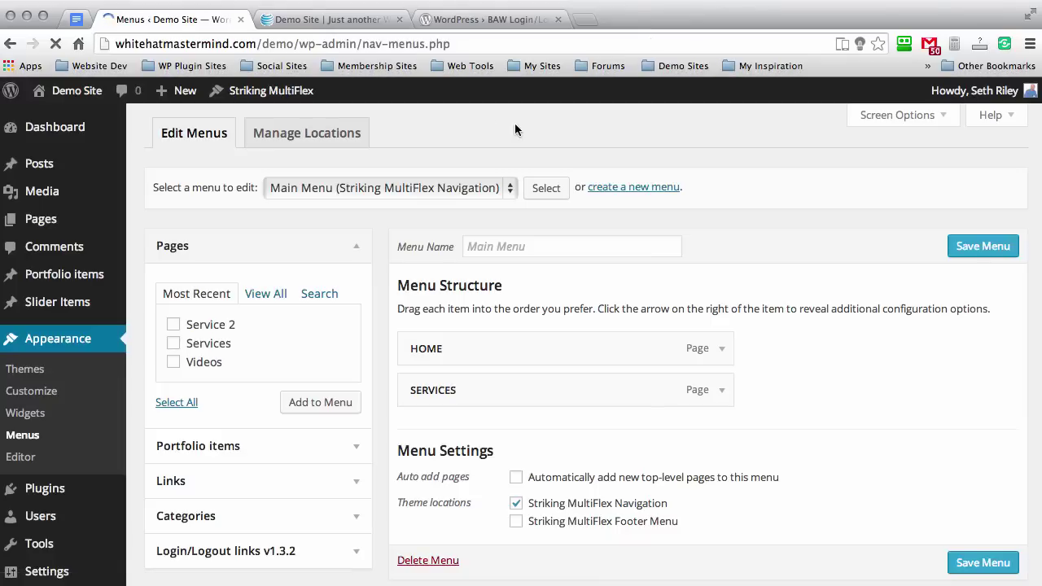
{"action": "scroll", "coordinate": [482, 149], "scroll_direction": "down", "scroll_amount": 2}
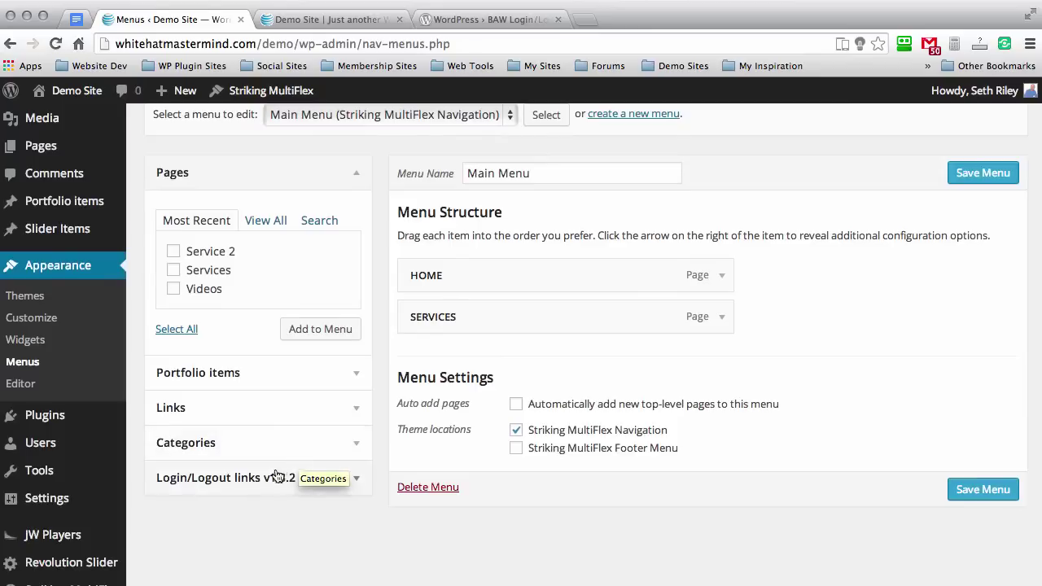
Step: Add the Log In|Log Out and Register links from the Login/Logout links to the Main Menu
{"action": "left_click", "coordinate": [352, 478]}
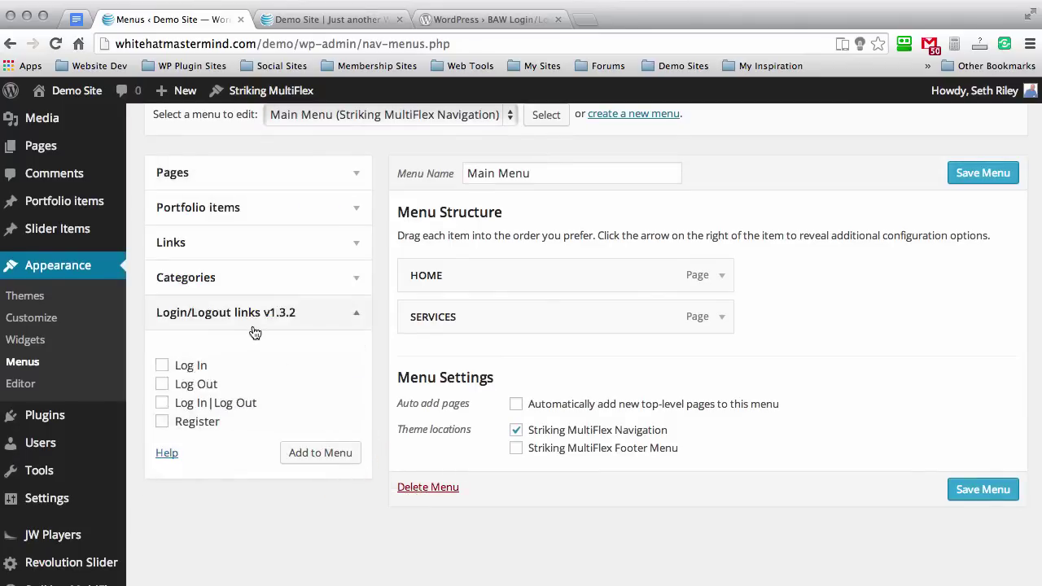
{"action": "left_click", "coordinate": [163, 367]}
{"action": "left_click", "coordinate": [162, 367]}
{"action": "left_click", "coordinate": [162, 385]}
{"action": "left_click", "coordinate": [162, 384]}
{"action": "left_click", "coordinate": [162, 403]}
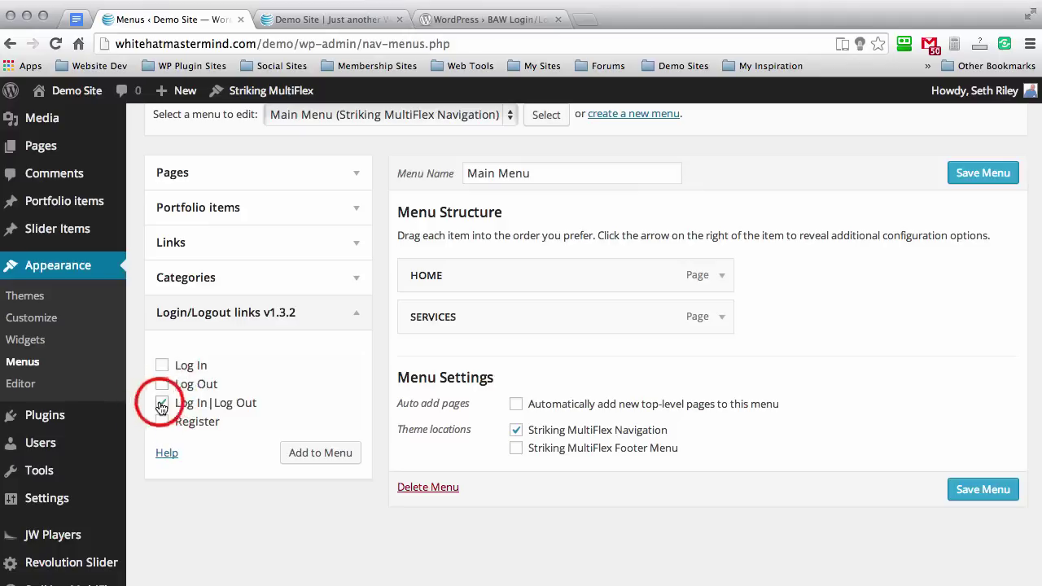
{"action": "left_click", "coordinate": [162, 422]}
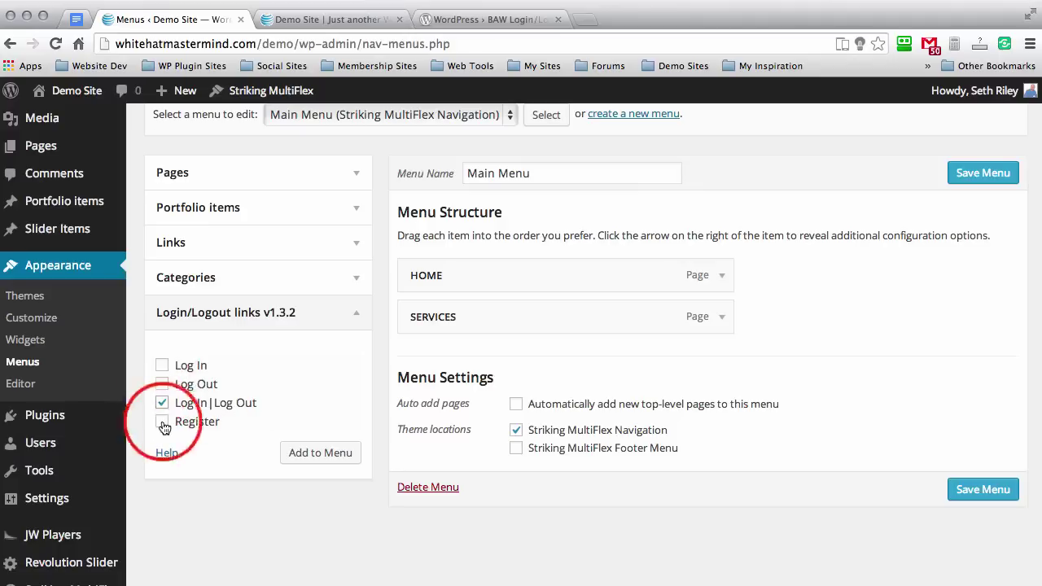
{"action": "left_click", "coordinate": [320, 455]}
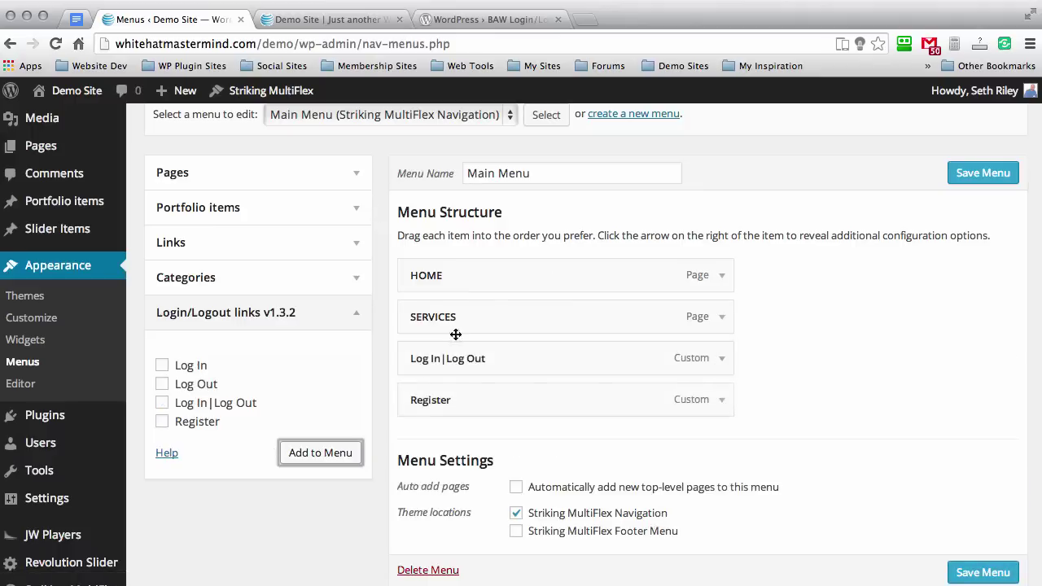
Step: Change the navigation label of the Log In|Log Out menu item to LOGIN|LOGOUT
{"action": "left_click", "coordinate": [717, 364]}
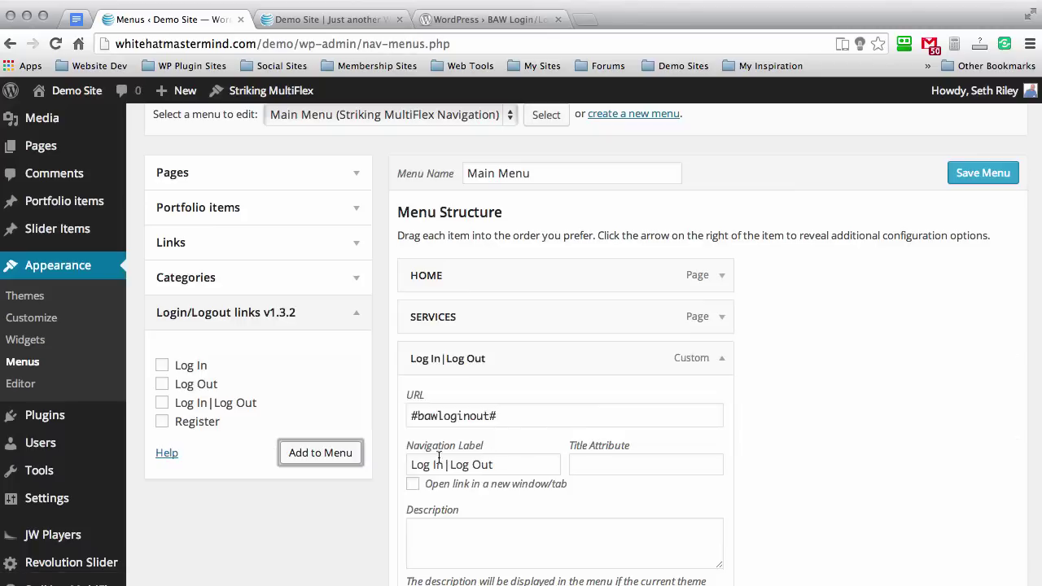
{"action": "left_click", "coordinate": [443, 464]}
{"action": "key", "text": "BackSpace"}
{"action": "key", "text": "BackSpace"}
{"action": "key", "text": "BackSpace"}
{"action": "key", "text": "BackSpace"}
{"action": "key", "text": "BackSpace"}
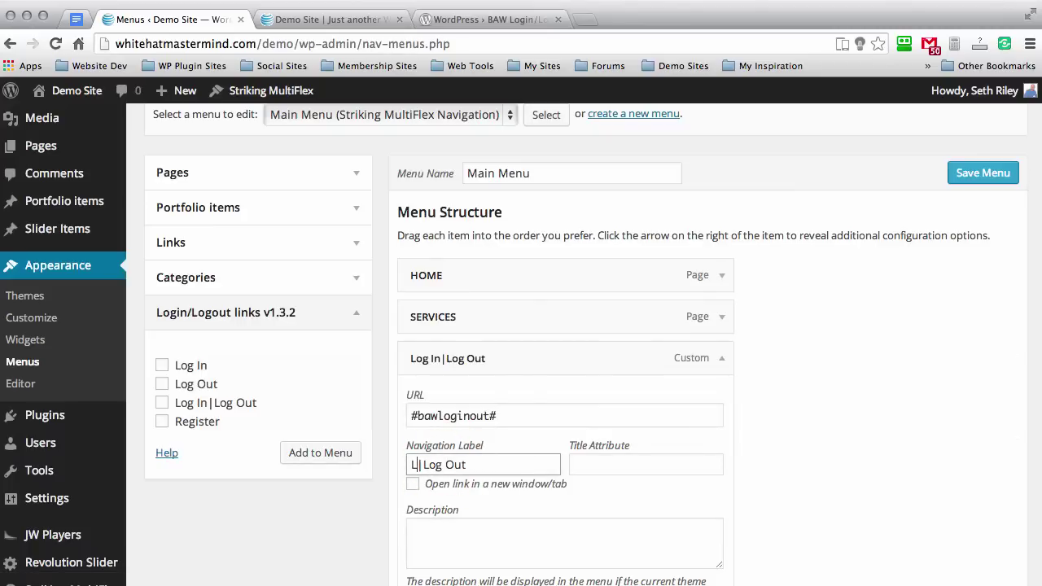
{"action": "type", "text": "ogin"}
{"action": "key", "text": "BackSpace"}
{"action": "key", "text": "BackSpace"}
{"action": "key", "text": "BackSpace"}
{"action": "key", "text": "BackSpace"}
{"action": "type", "text": "OGIN"}
{"action": "left_click", "coordinate": [503, 461]}
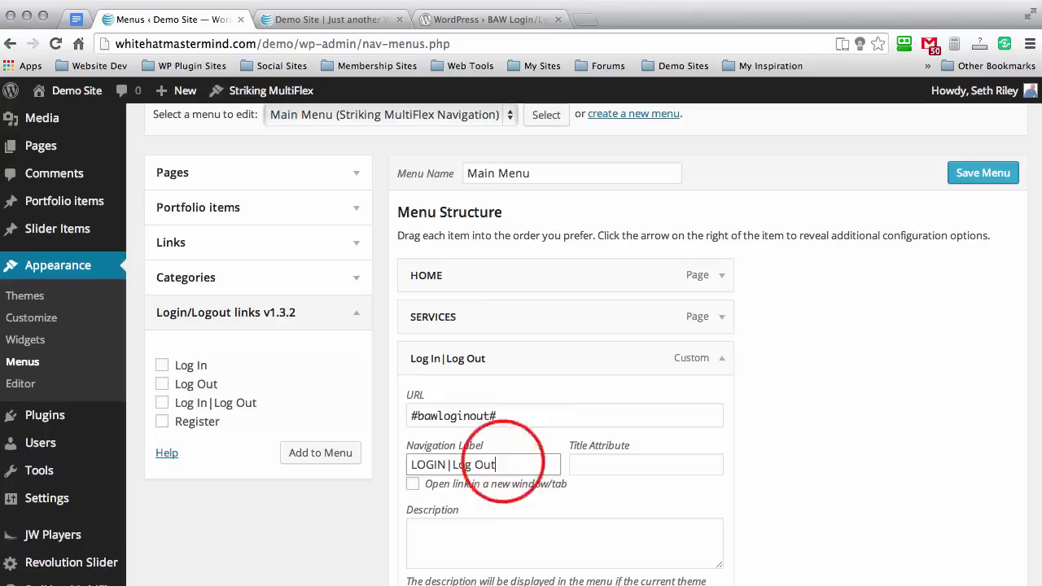
{"action": "key", "text": "BackSpace"}
{"action": "key", "text": "BackSpace"}
{"action": "key", "text": "BackSpace"}
{"action": "key", "text": "BackSpace"}
{"action": "key", "text": "BackSpace"}
{"action": "key", "text": "BackSpace"}
{"action": "type", "text": "OGOUT"}
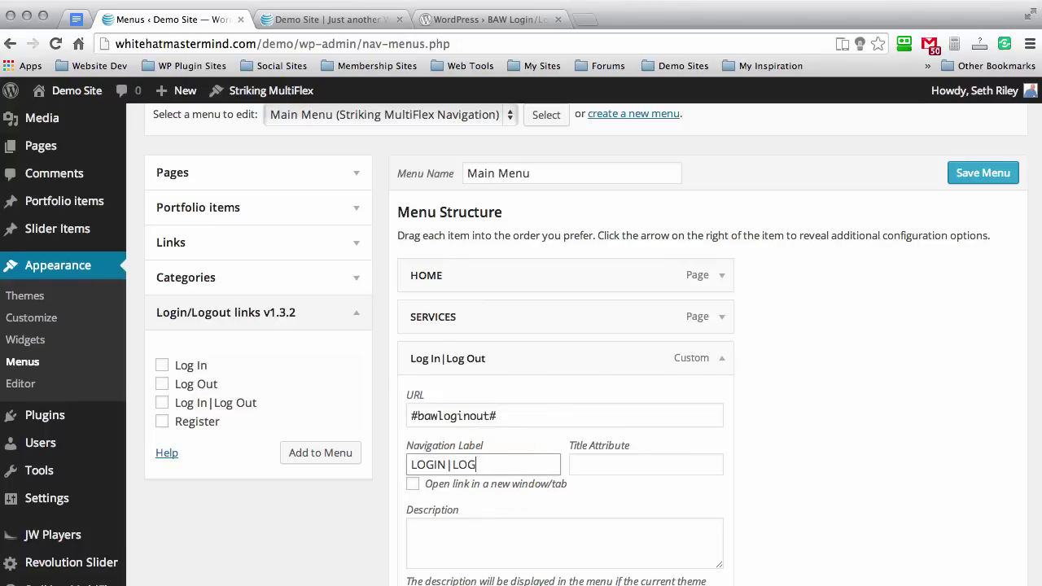
{"action": "left_click", "coordinate": [717, 351]}
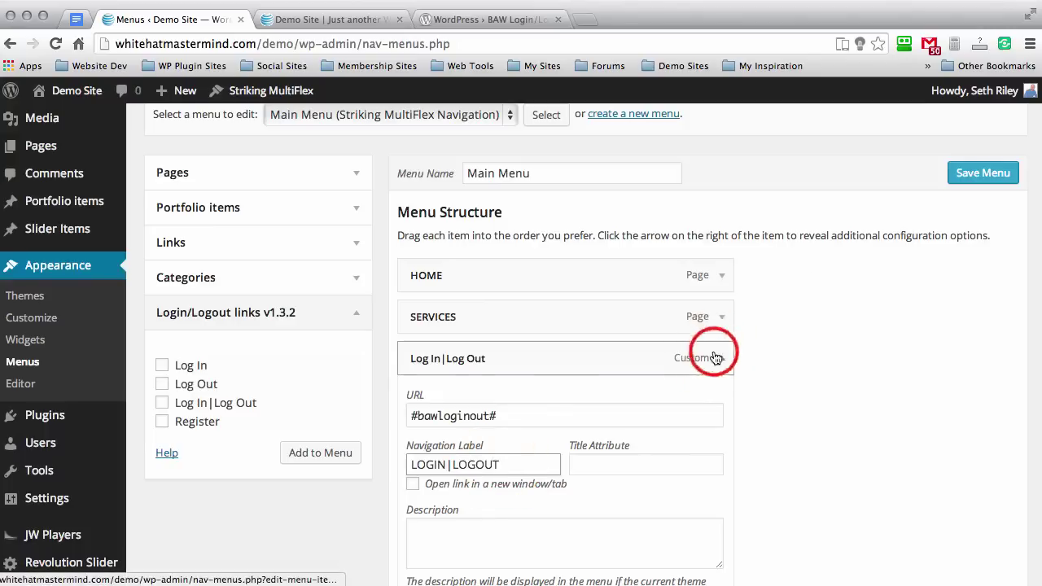
Step: Change the navigation label of the Register menu item to REGISTER
{"action": "scroll", "coordinate": [651, 309], "scroll_direction": "down", "scroll_amount": 2}
{"action": "left_click", "coordinate": [720, 342]}
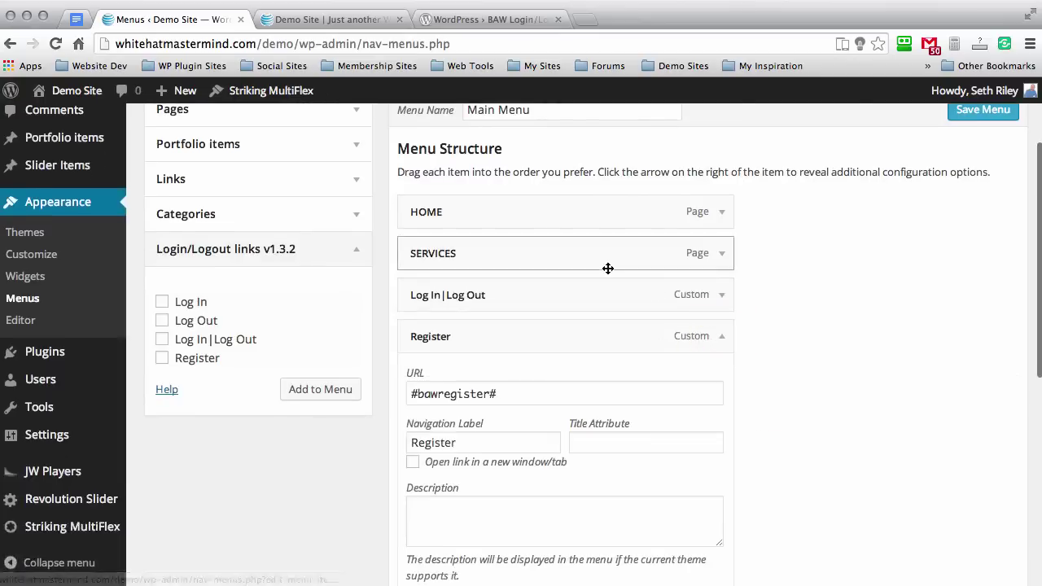
{"action": "scroll", "coordinate": [521, 310], "scroll_direction": "down", "scroll_amount": 3}
{"action": "double_click", "coordinate": [430, 336]}
{"action": "key", "text": "BackSpace"}
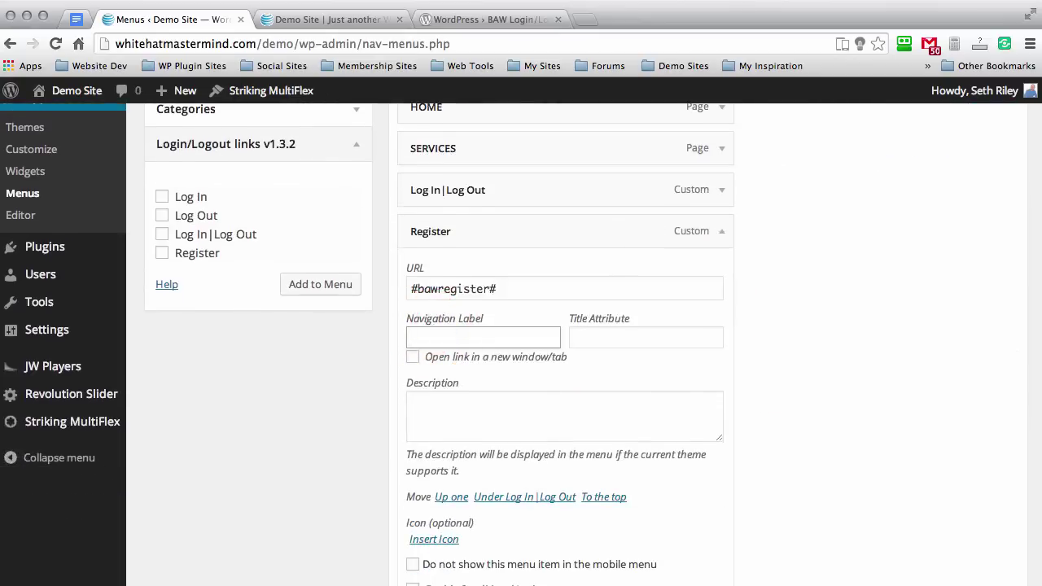
{"action": "type", "text": "REGISTER"}
{"action": "scroll", "coordinate": [845, 346], "scroll_direction": "up", "scroll_amount": 5}
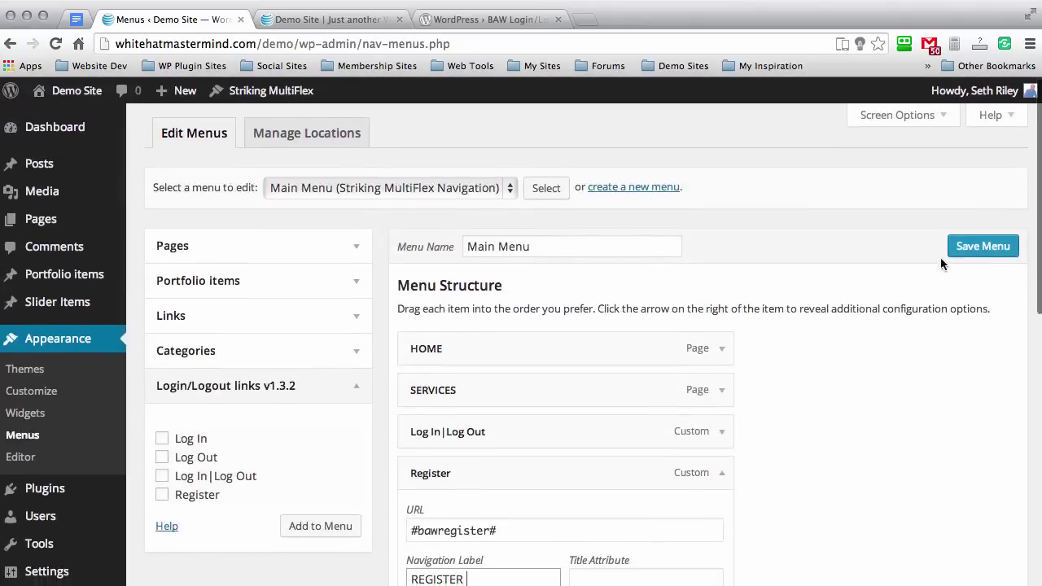
Step: Save the Main Menu and reload the demo site's home page to check its navigation menu
{"action": "left_click", "coordinate": [973, 252]}
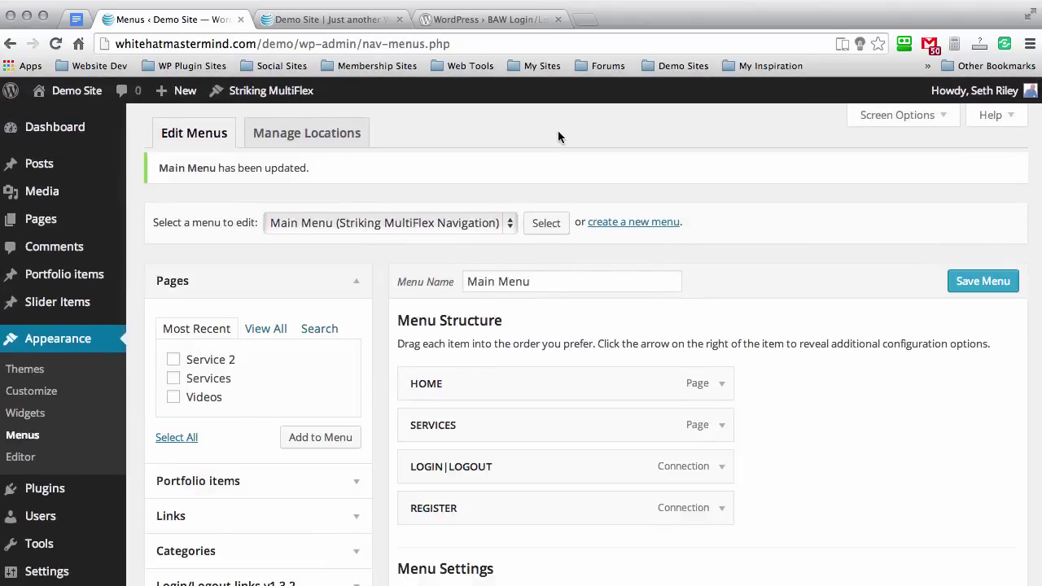
{"action": "left_click", "coordinate": [370, 20]}
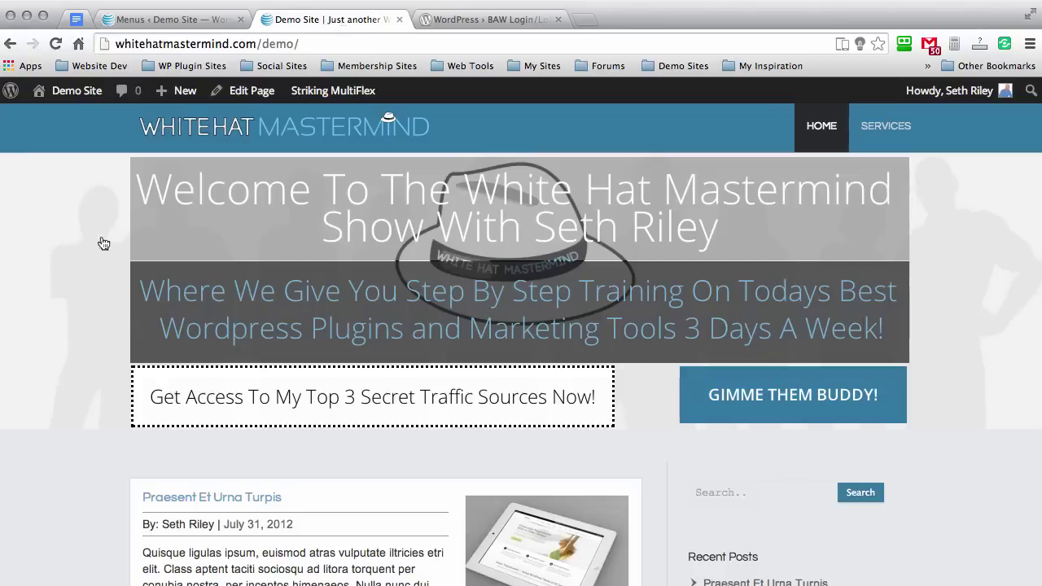
{"action": "left_click", "coordinate": [81, 139]}
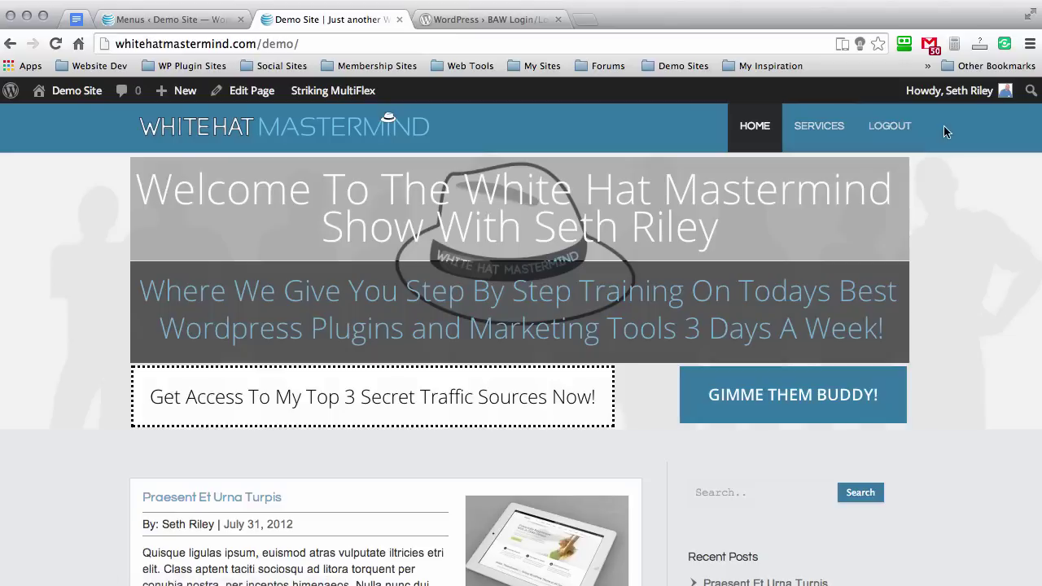
Step: Log out through the site's navigation menu and test its LOGIN link, returning from the login page to Demo Site
{"action": "left_click", "coordinate": [889, 126]}
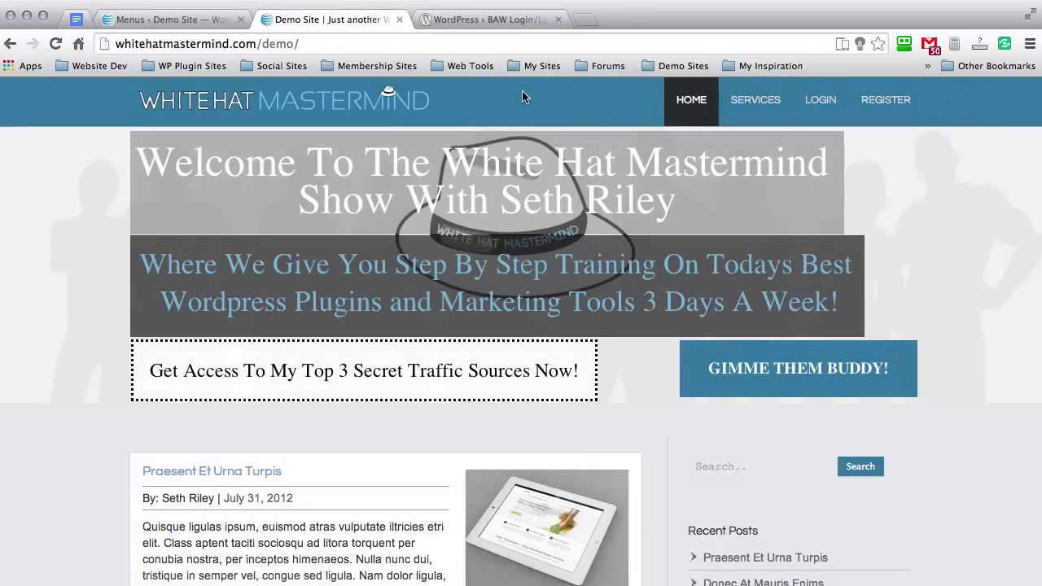
{"action": "left_click", "coordinate": [820, 104]}
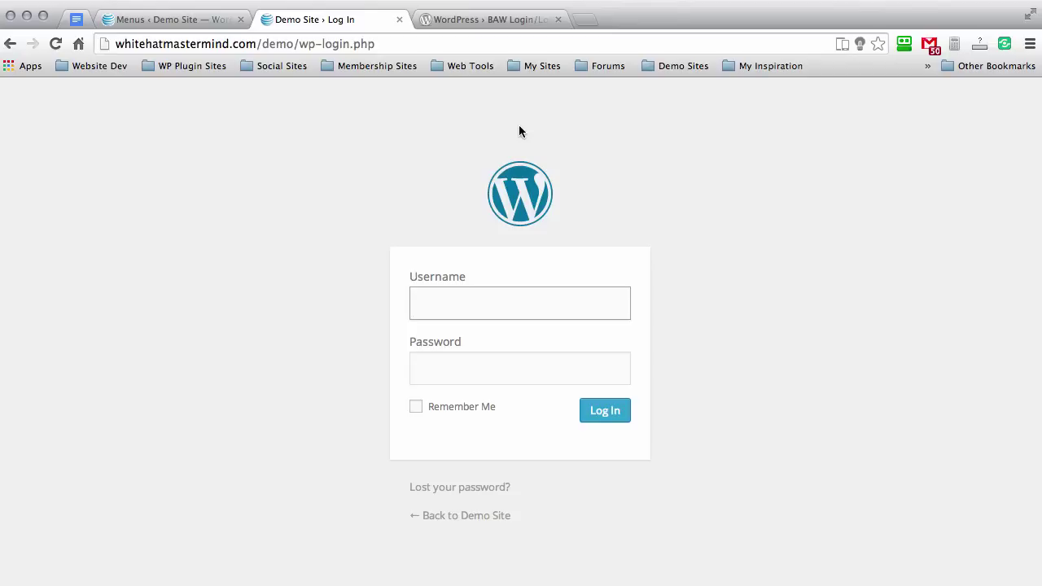
{"action": "left_click", "coordinate": [460, 517]}
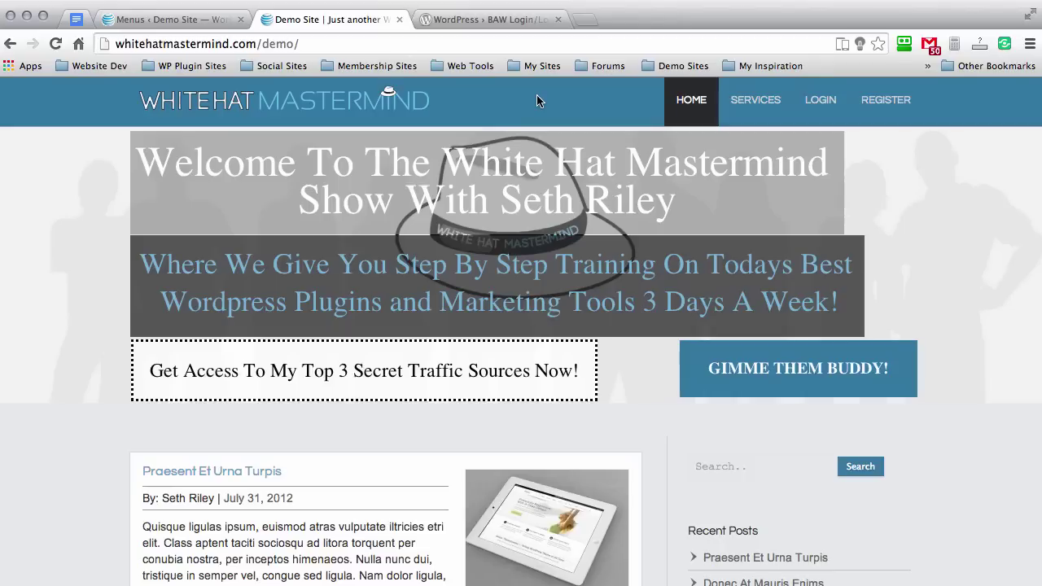
Step: Review the Login/Logout links options beside the Main Menu structure in the site admin, and return to the demo site's home page
{"action": "left_click", "coordinate": [181, 21]}
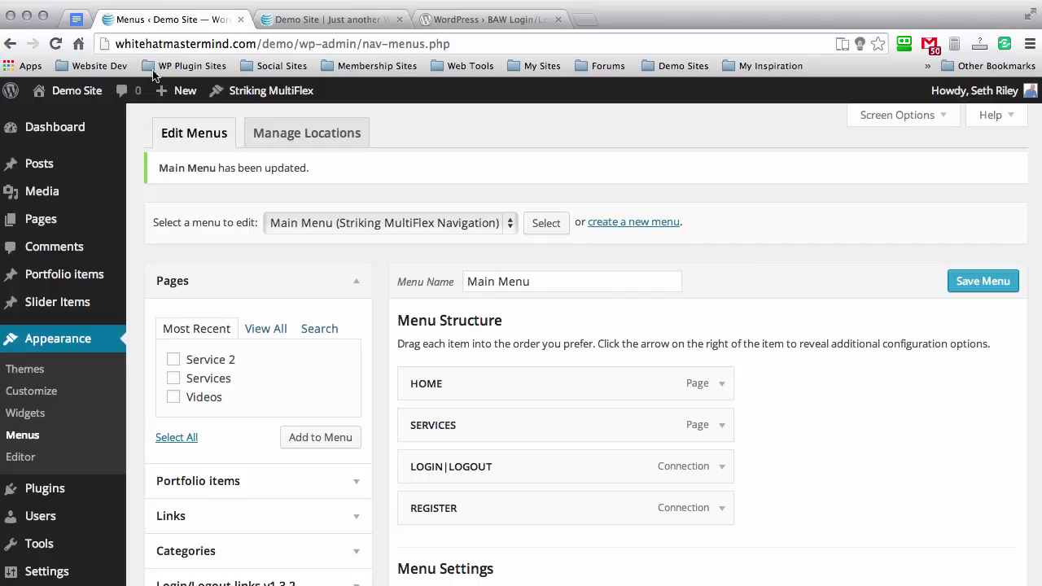
{"action": "scroll", "coordinate": [130, 142], "scroll_direction": "down", "scroll_amount": 1}
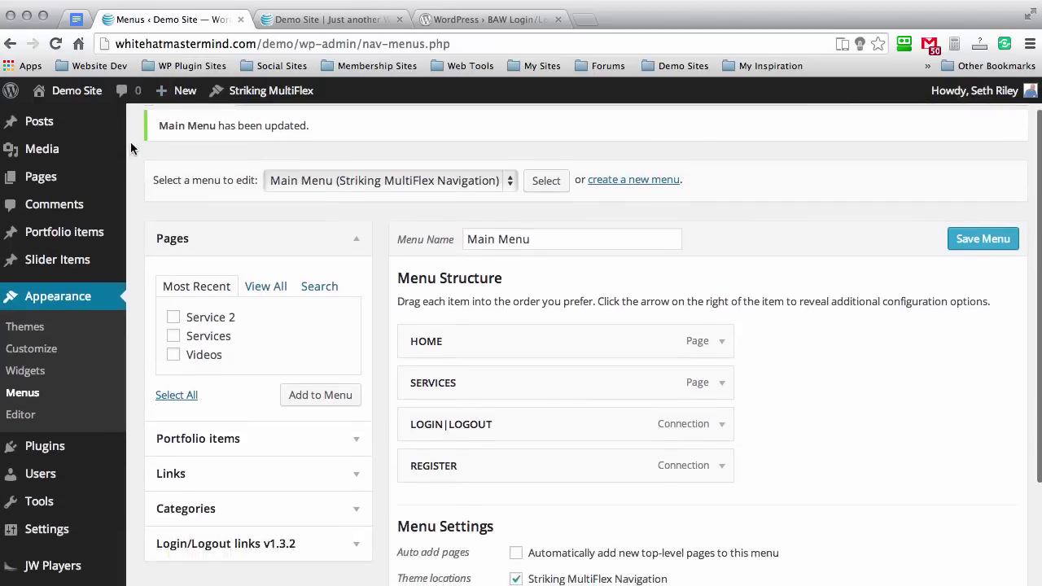
{"action": "scroll", "coordinate": [131, 142], "scroll_direction": "down", "scroll_amount": 3}
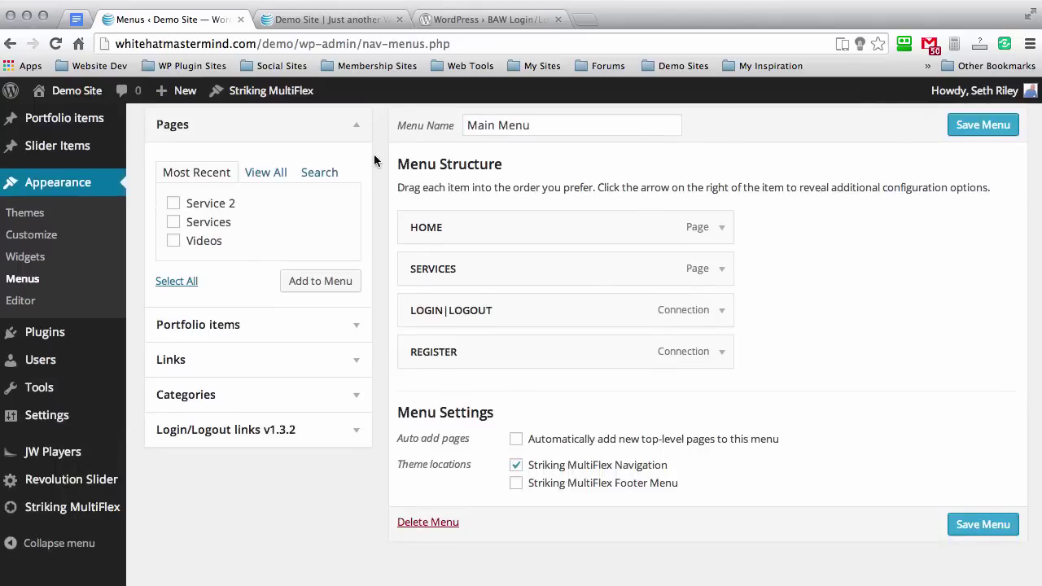
{"action": "scroll", "coordinate": [375, 156], "scroll_direction": "down", "scroll_amount": 1}
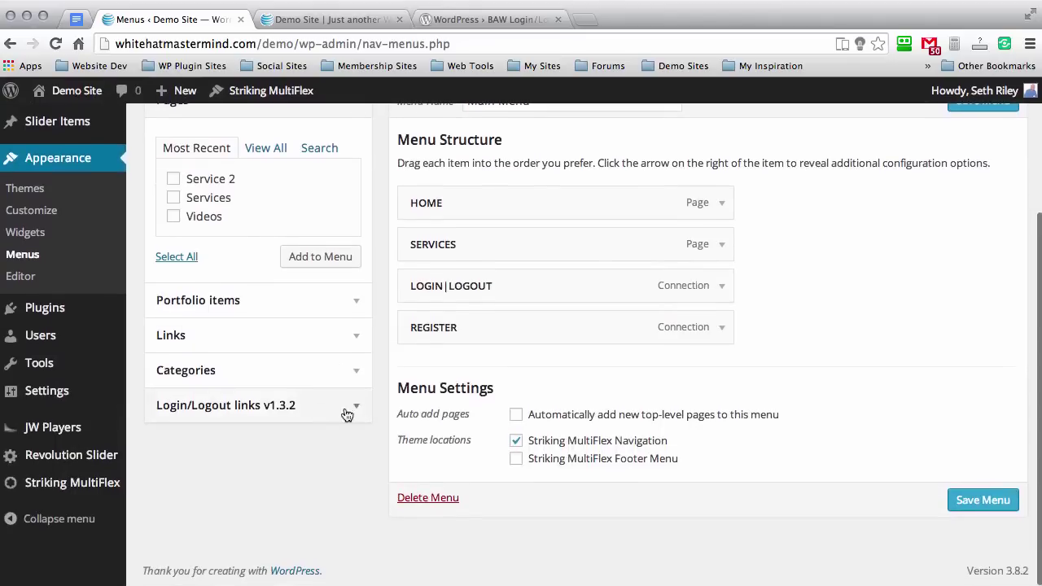
{"action": "left_click", "coordinate": [351, 411]}
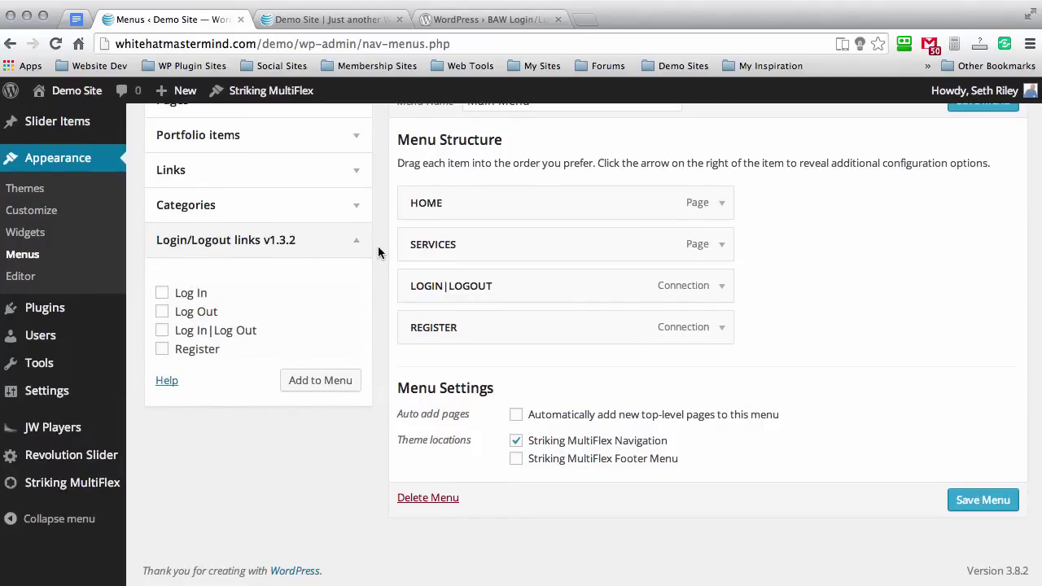
{"action": "scroll", "coordinate": [377, 252], "scroll_direction": "up", "scroll_amount": 4}
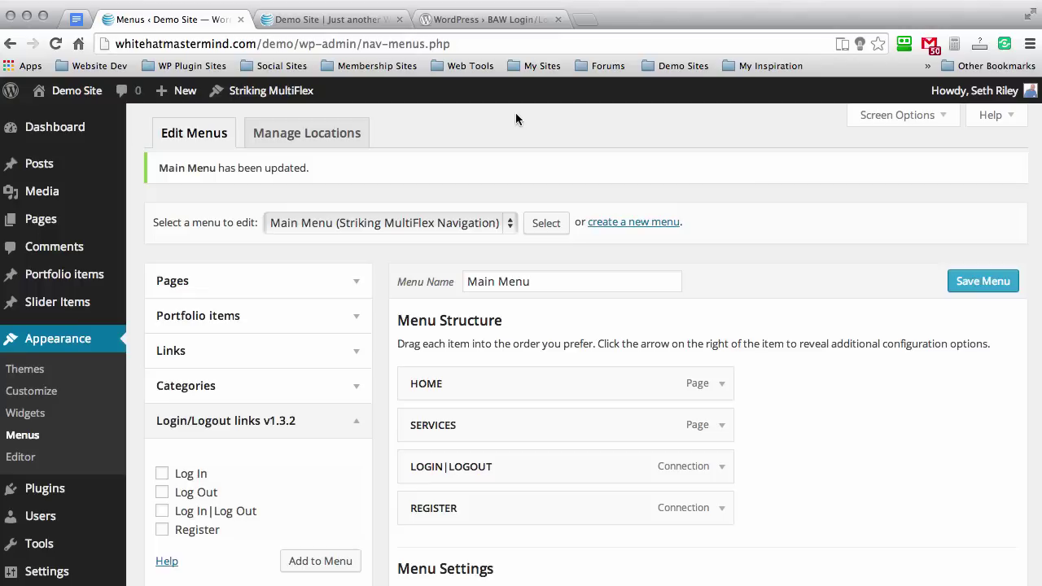
{"action": "key", "text": "ctrl+Tab"}
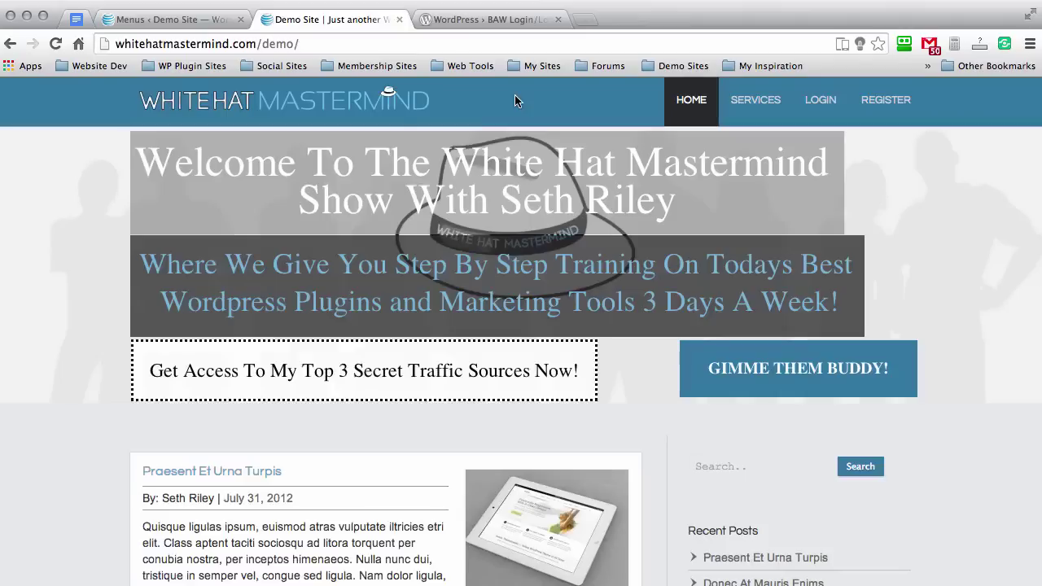